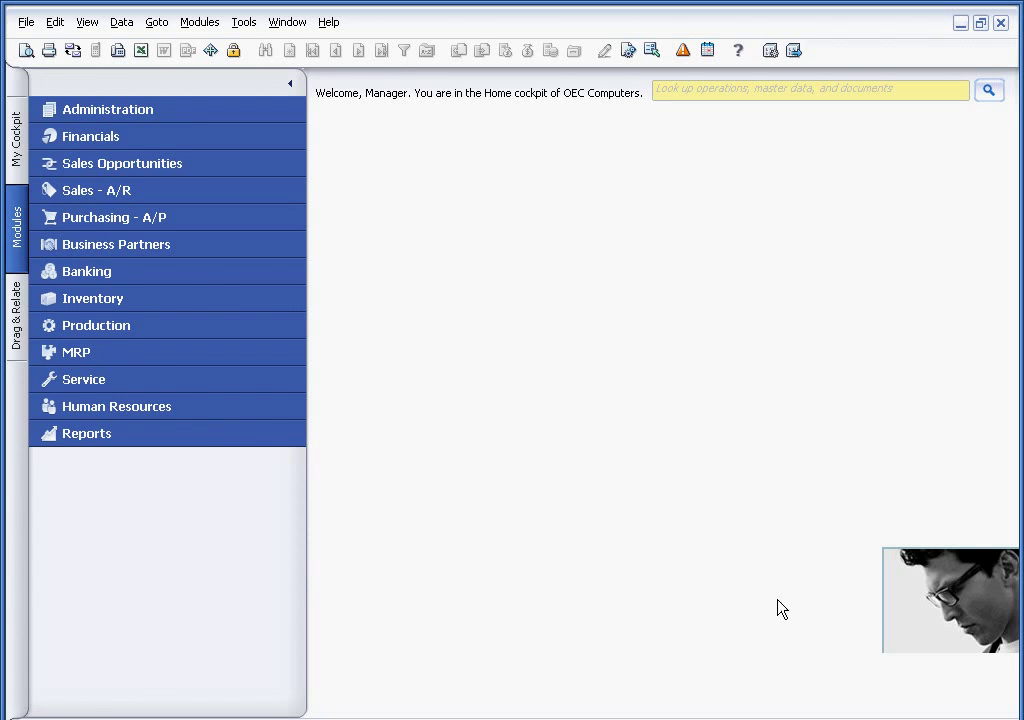
Open Alerts Management from the Administration module.
click(209, 114)
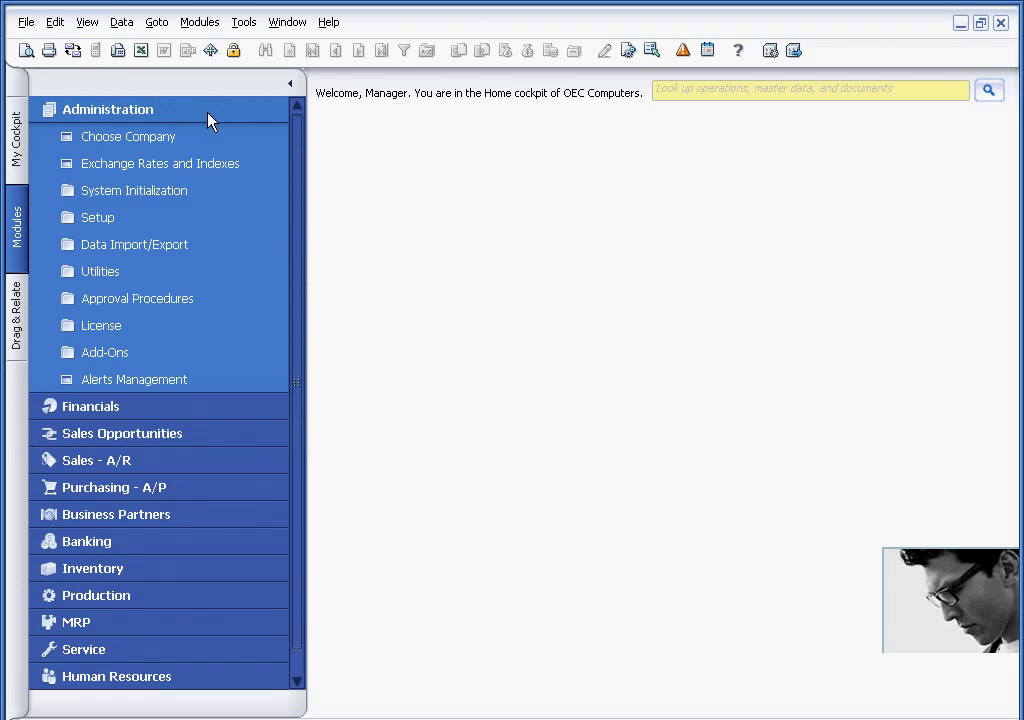
click(167, 381)
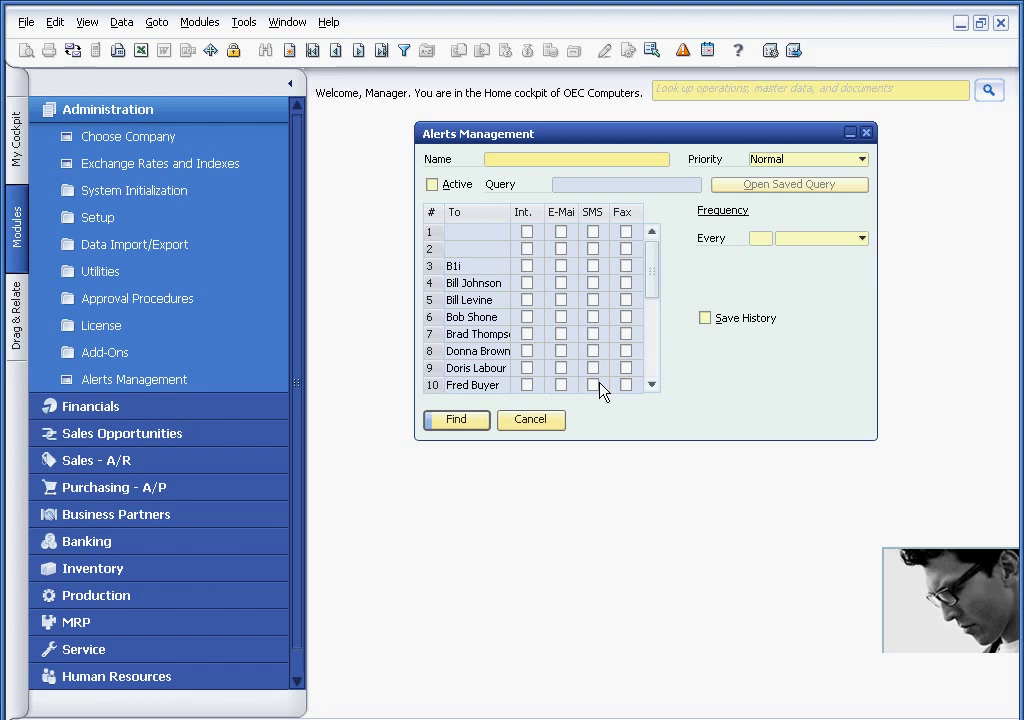
Search alert names with the * wildcard and scroll through the resulting list of alerts.
text(*)
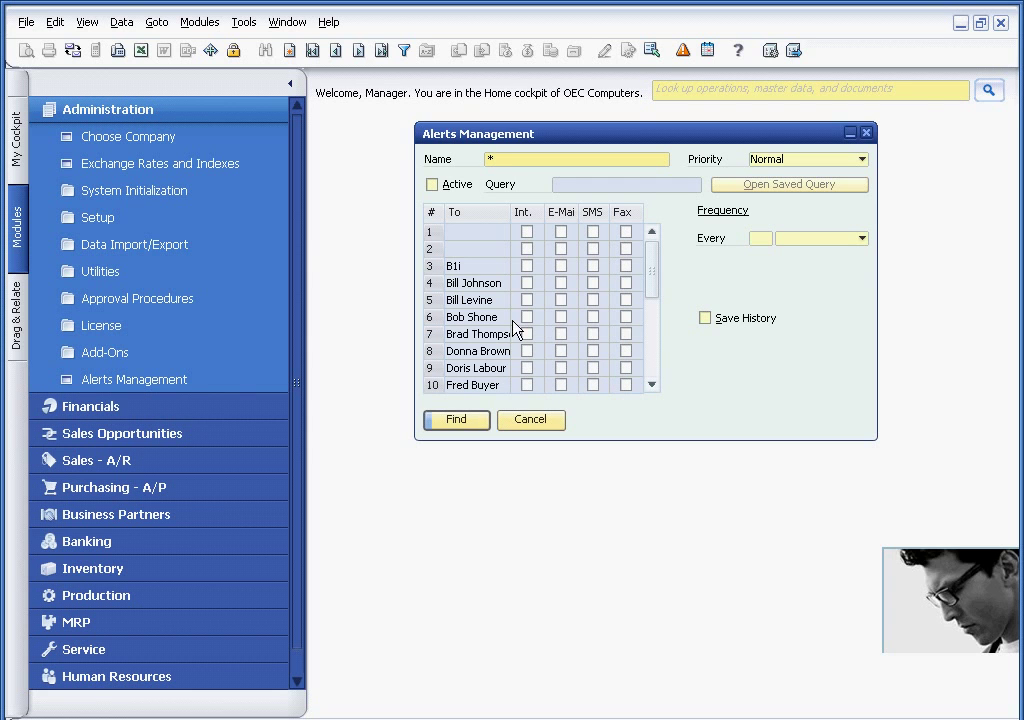
click(455, 419)
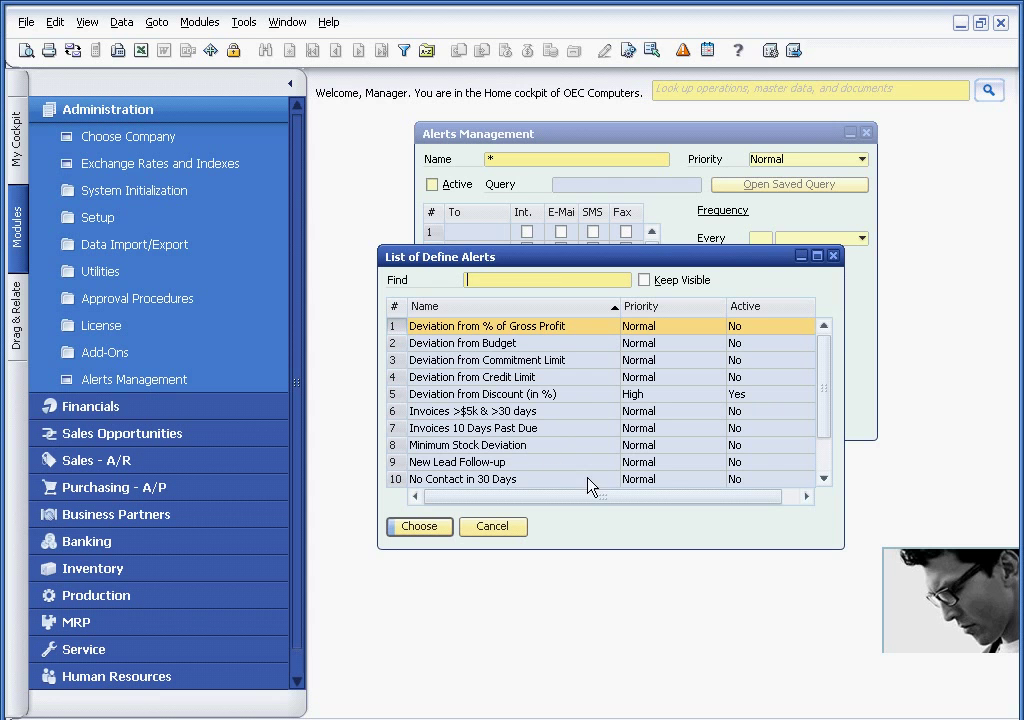
drag(825, 416, 825, 428)
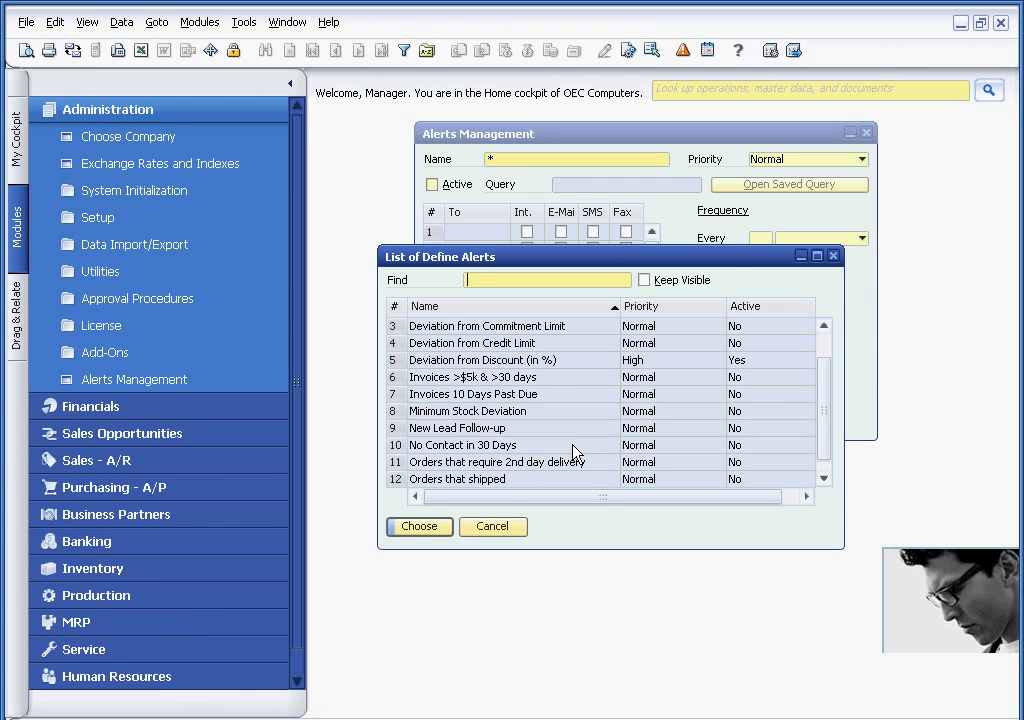
Review the Deviation from Discount (in %) alert's recipients and Documents tab, then confirm it.
double_click(541, 361)
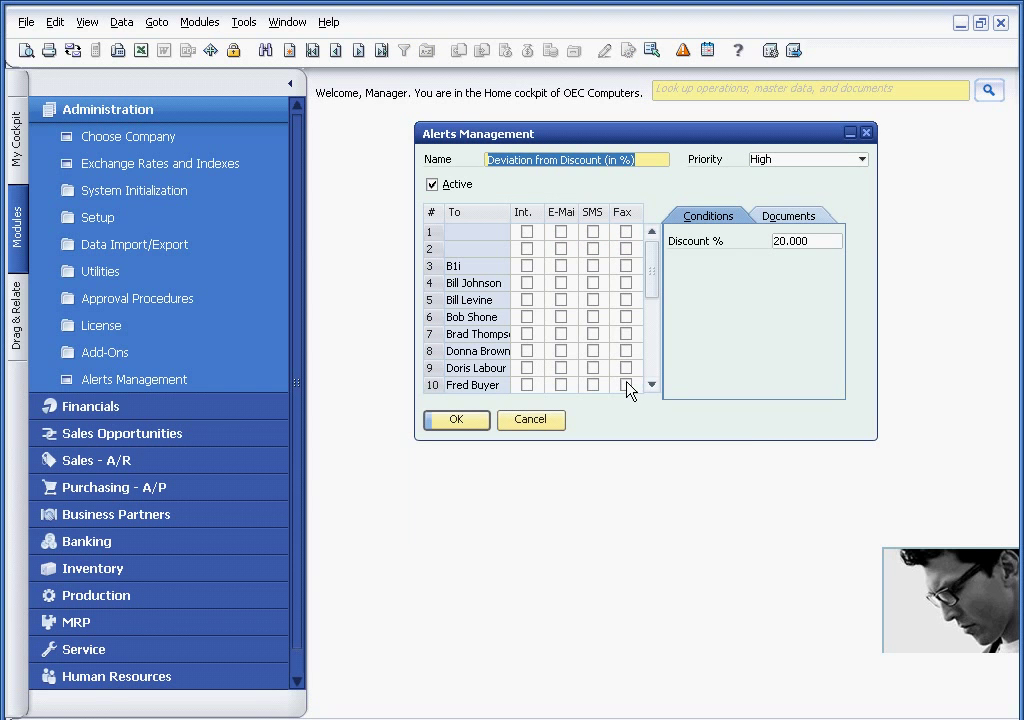
drag(654, 290, 651, 347)
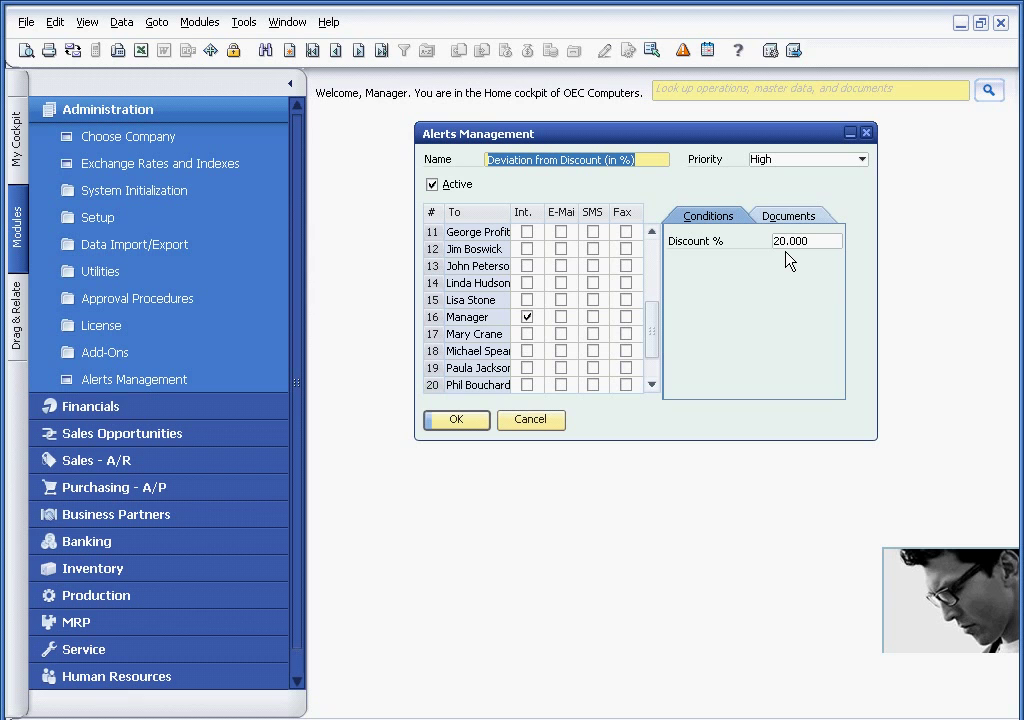
click(791, 219)
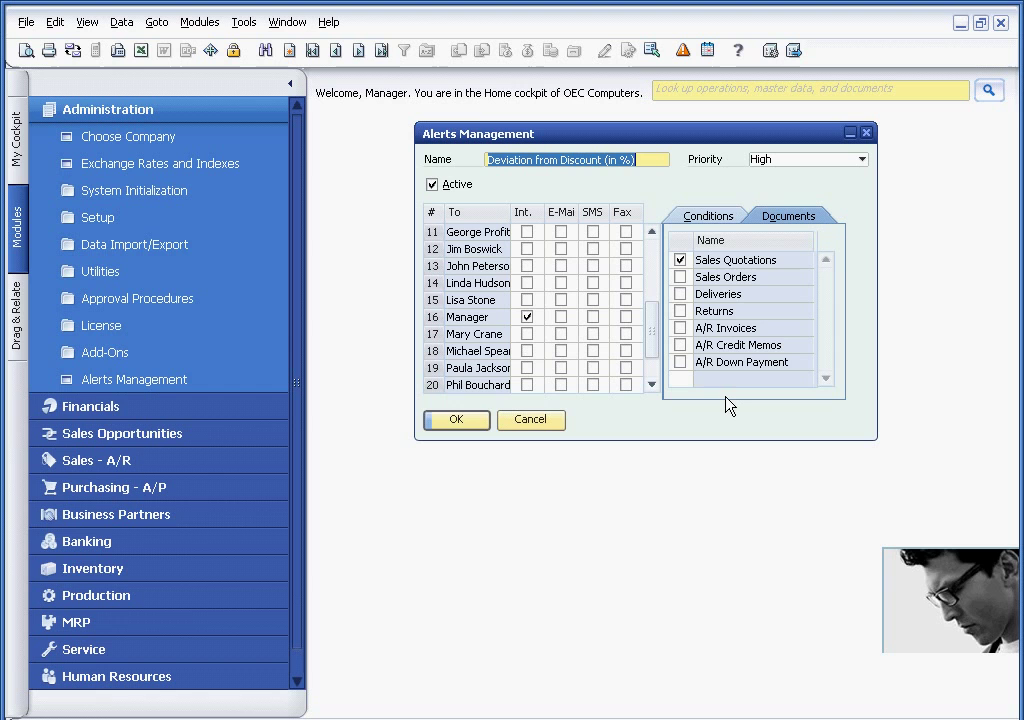
click(458, 421)
Start a new sales quotation for customer Earthshaker Corporation.
click(186, 113)
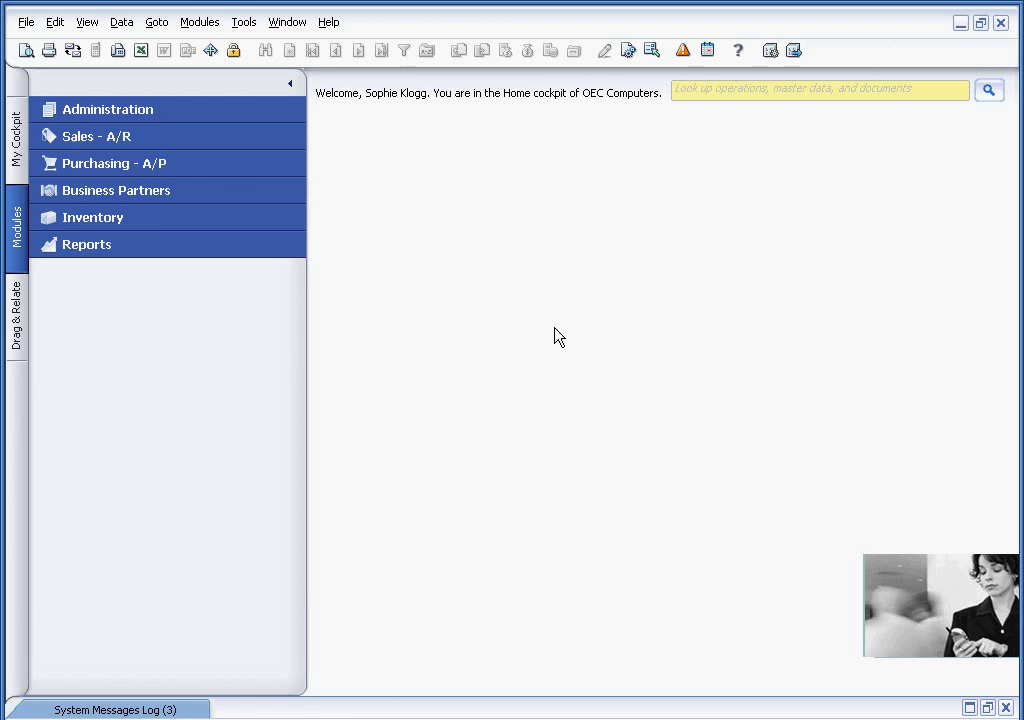
click(189, 141)
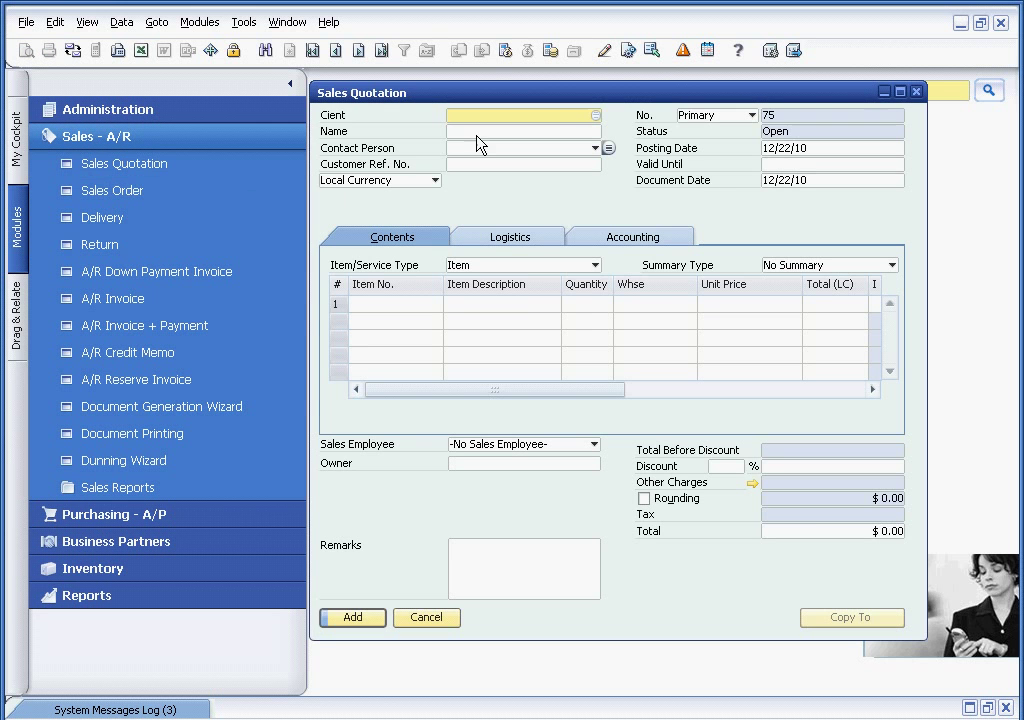
click(474, 133)
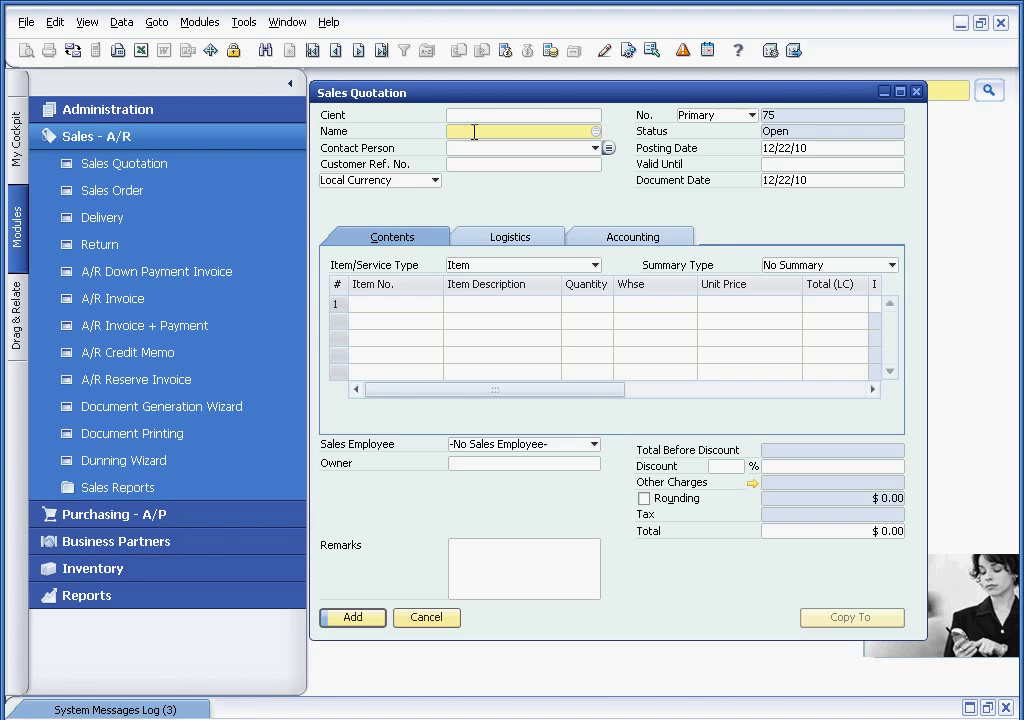
text(e)
key(Tab)
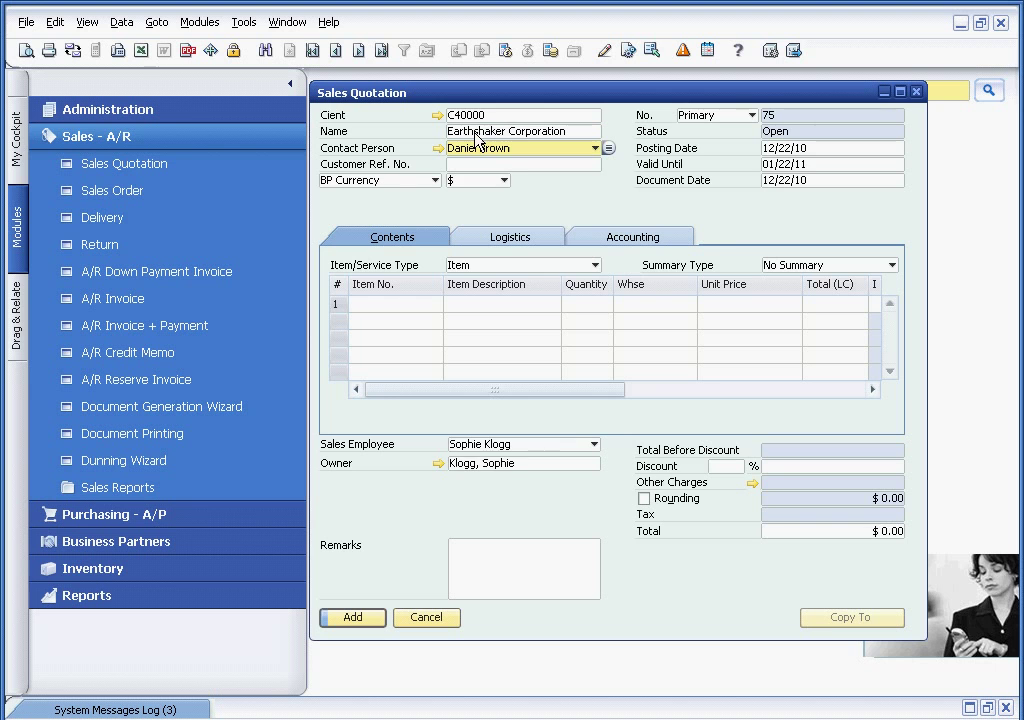
Add the three IBM Infoprint printers A00001–A00003 as item lines.
click(417, 313)
key(Tab)
shift+click(407, 328)
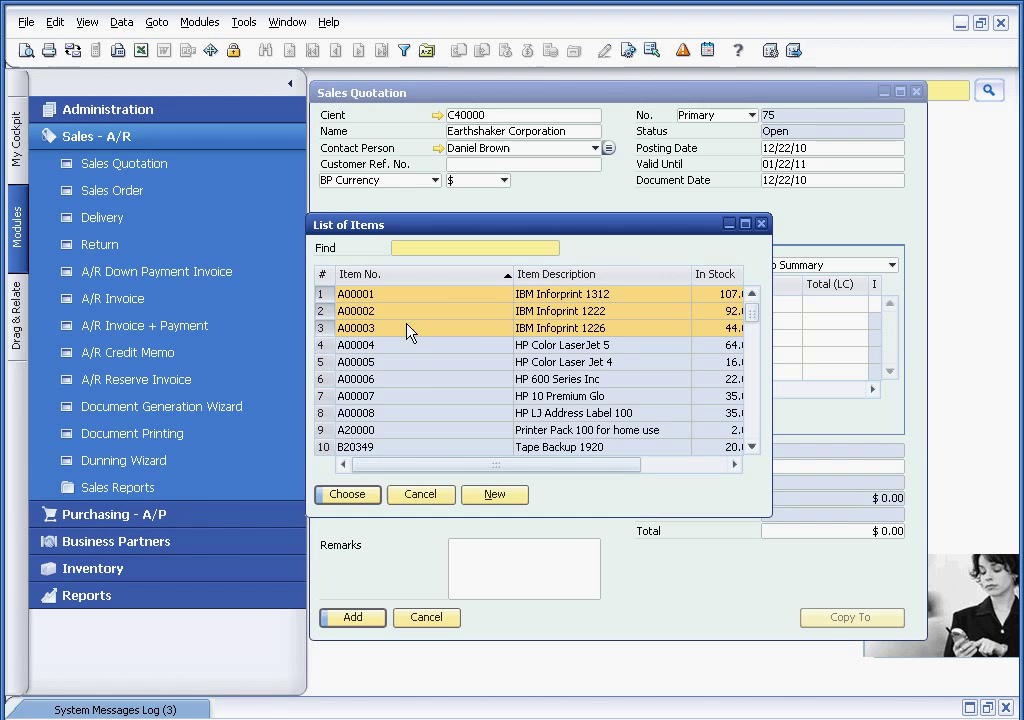
click(362, 496)
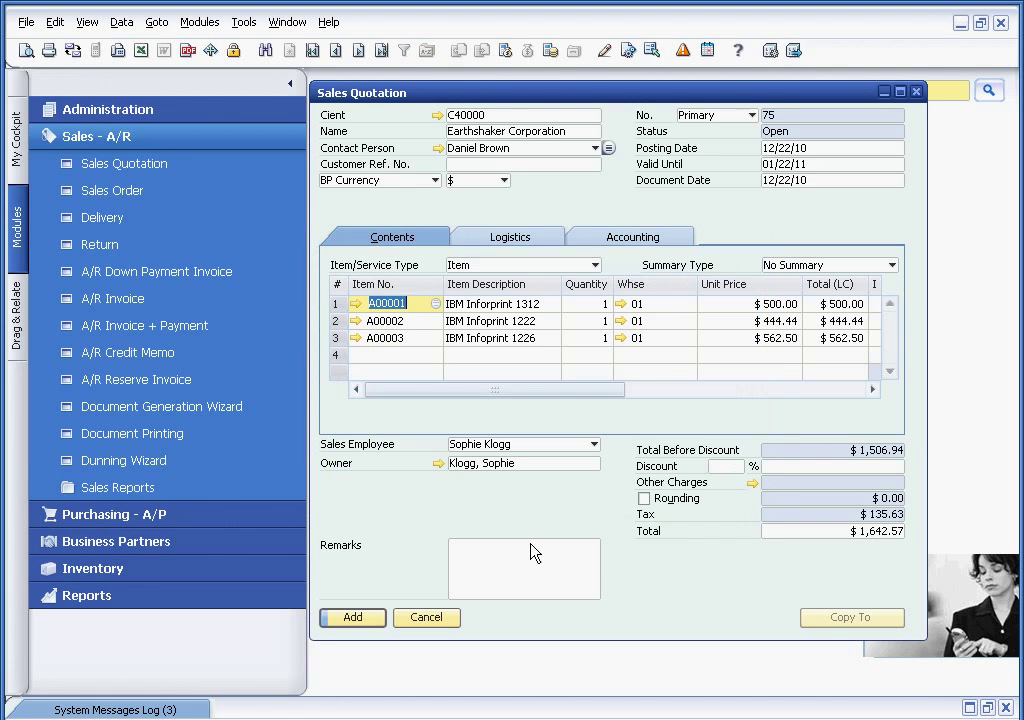
Apply a 22% document discount and add the quotation, totalling $1,281.19.
click(724, 466)
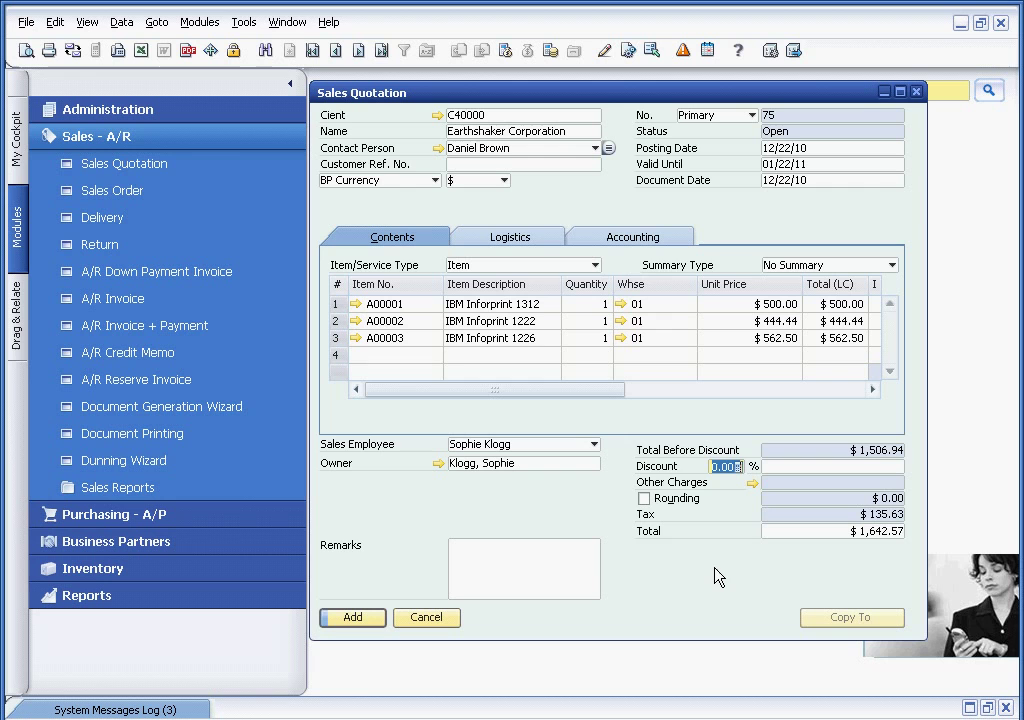
text(22)
key(Tab)
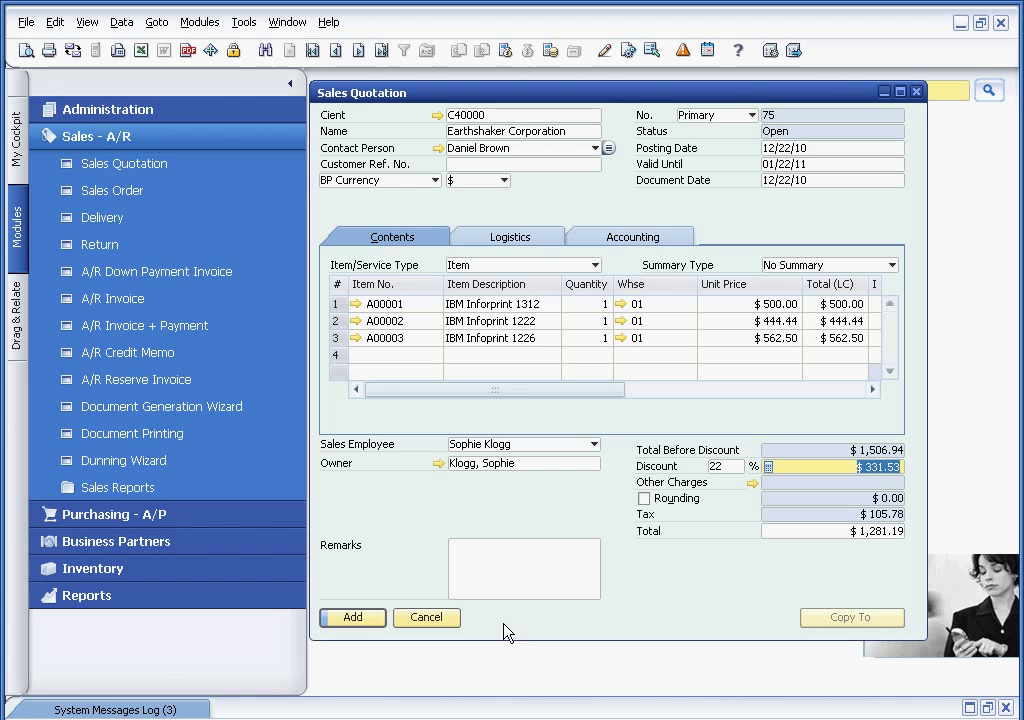
click(355, 619)
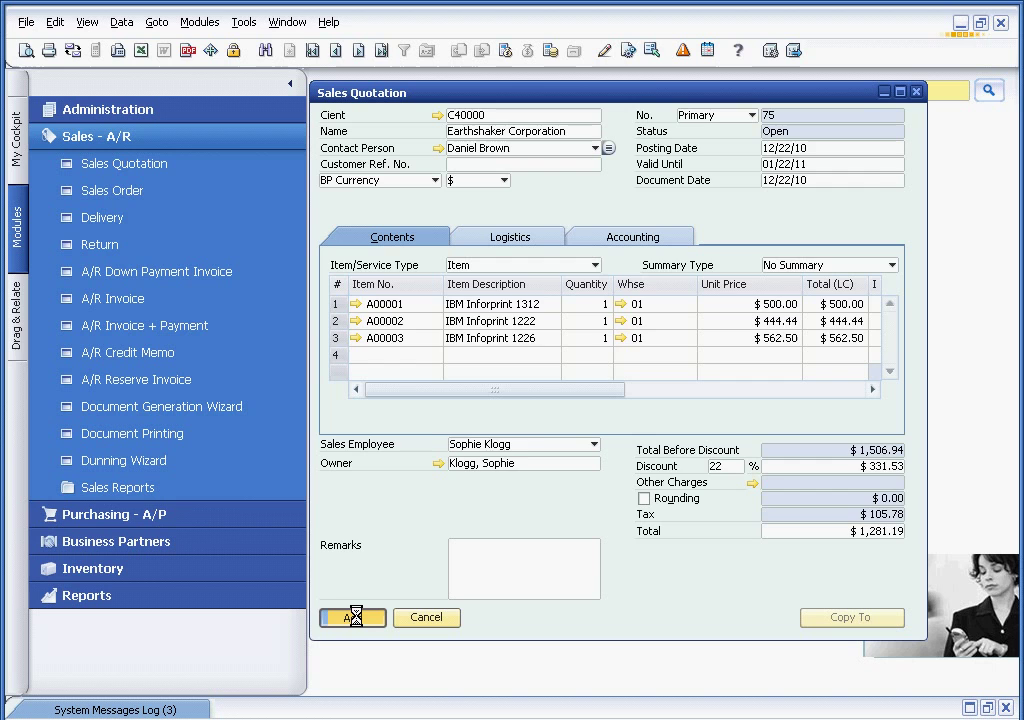
Open sales quotation 75 from the Deviation from Discount alert message.
click(418, 619)
click(274, 142)
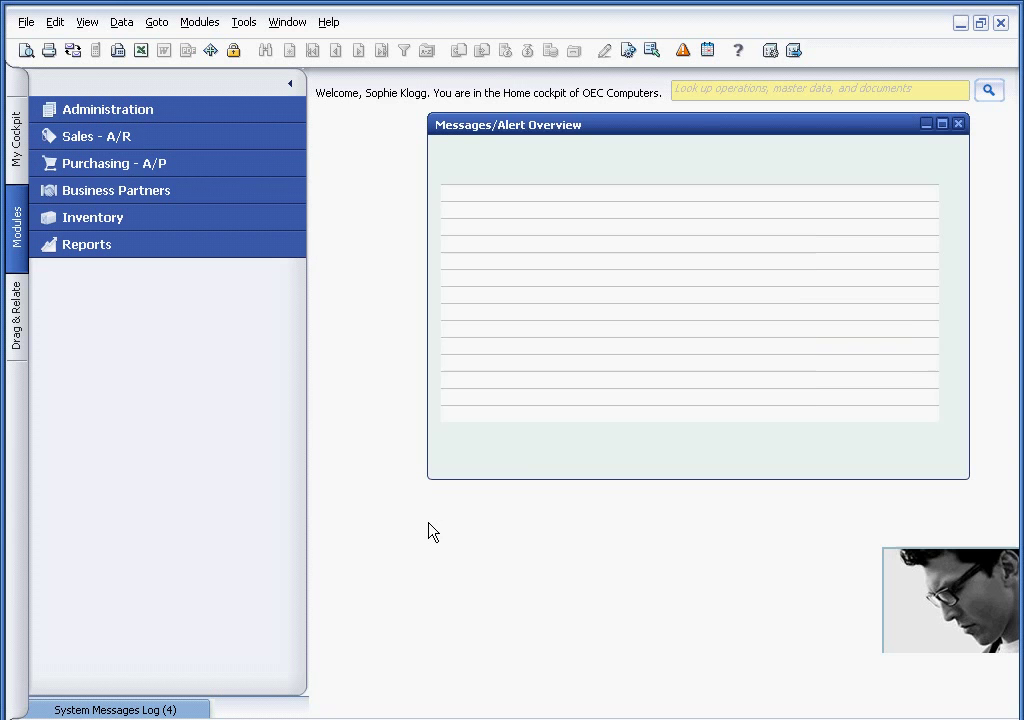
click(612, 195)
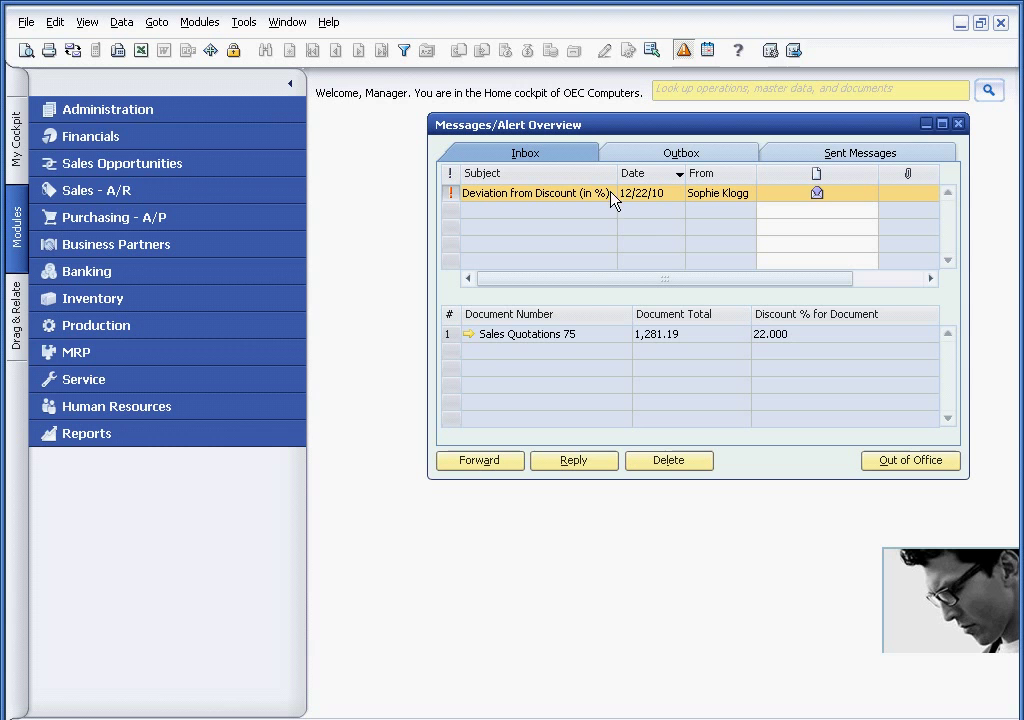
click(469, 336)
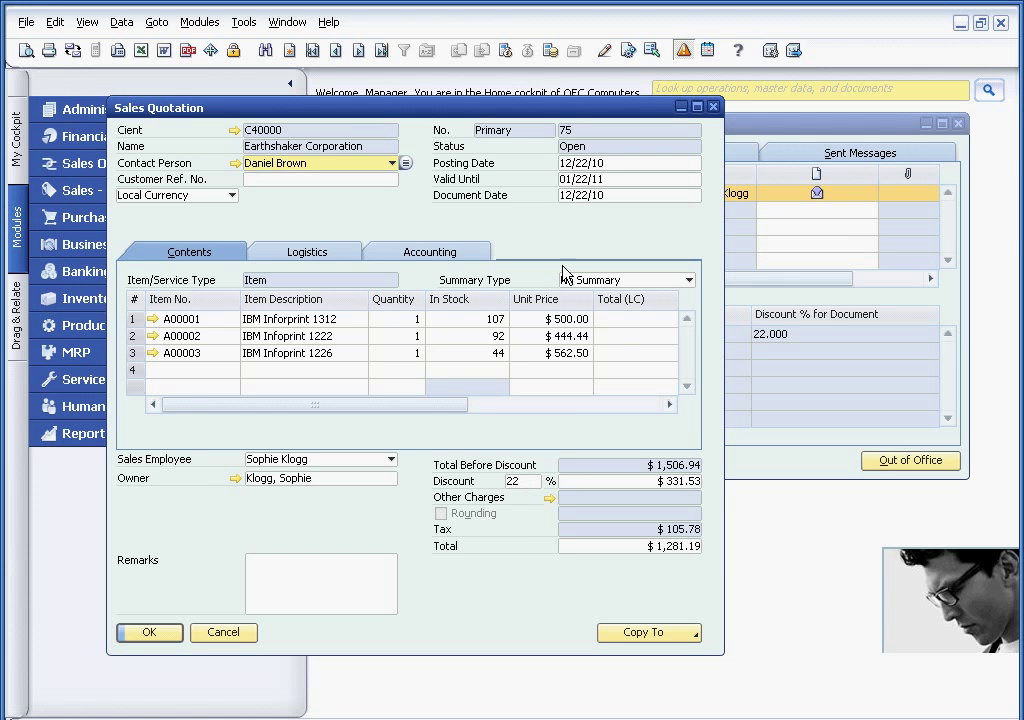
Review quotation 75's negative gross profit, then close the quotation unchanged.
right_click(547, 233)
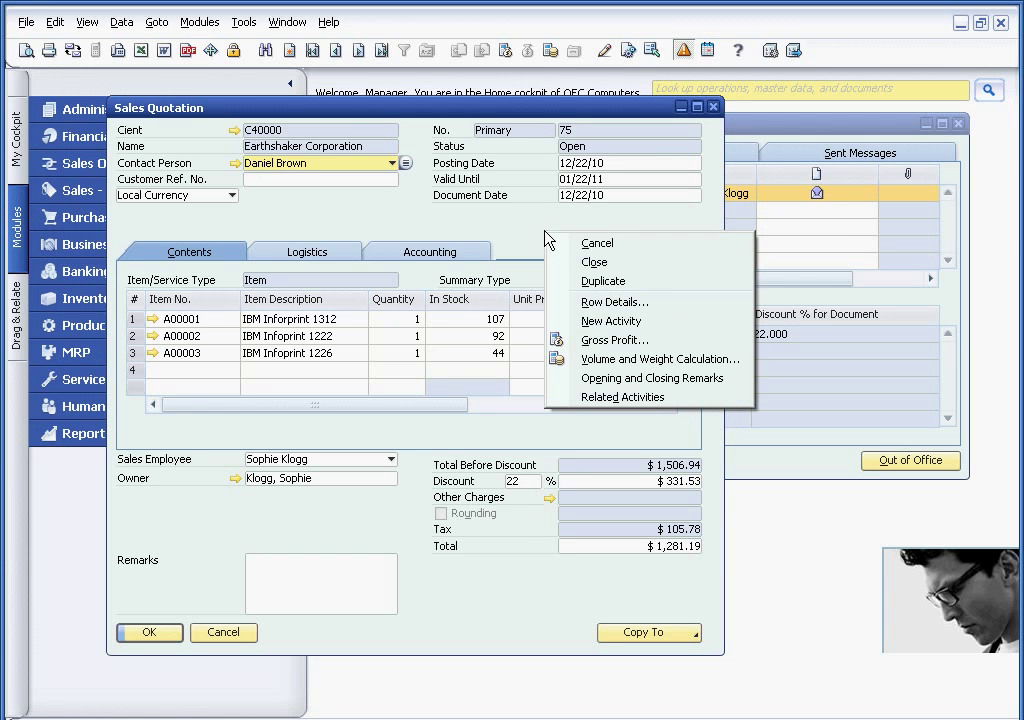
click(605, 340)
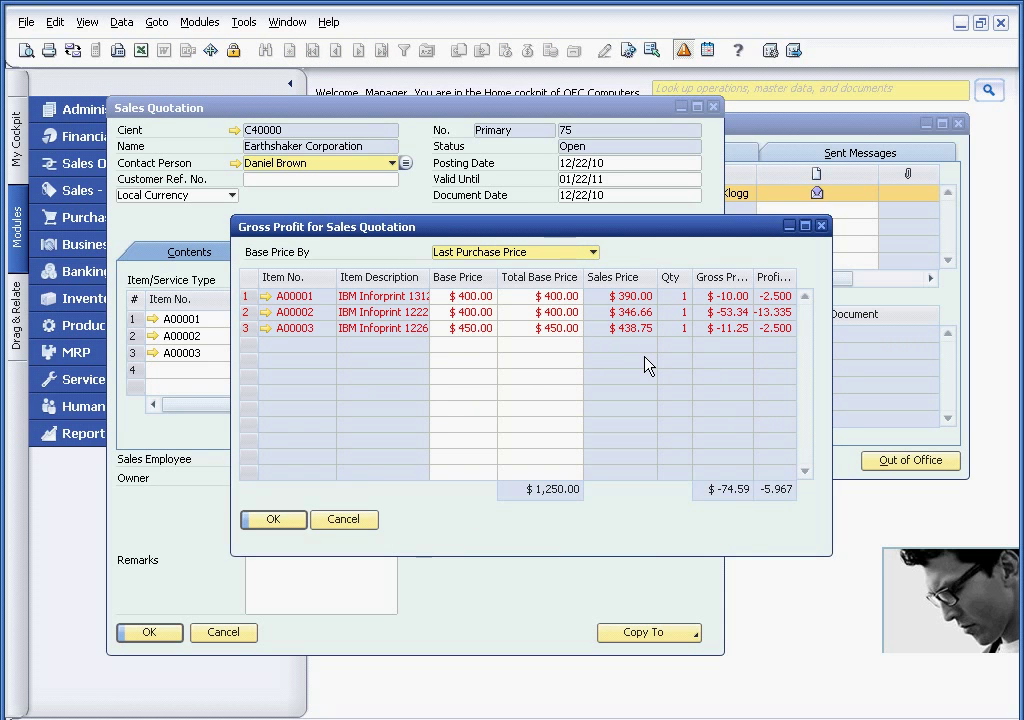
click(273, 519)
click(223, 632)
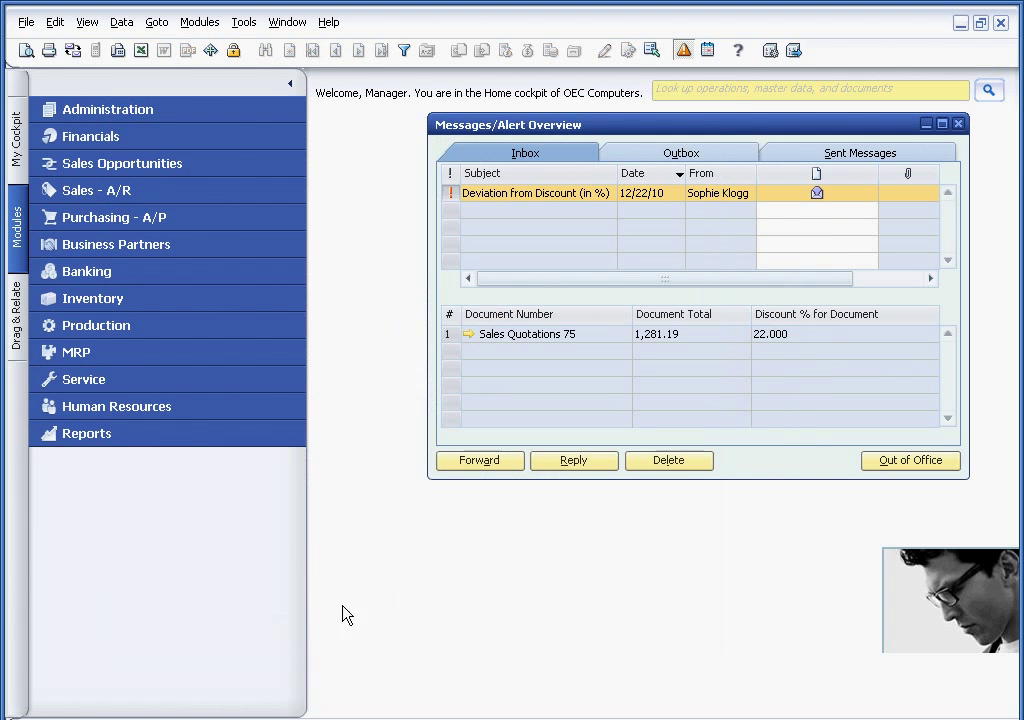
Reply internally, without e-mail, with 'Discount is too high! Call to discuss' and close the message windows.
click(573, 462)
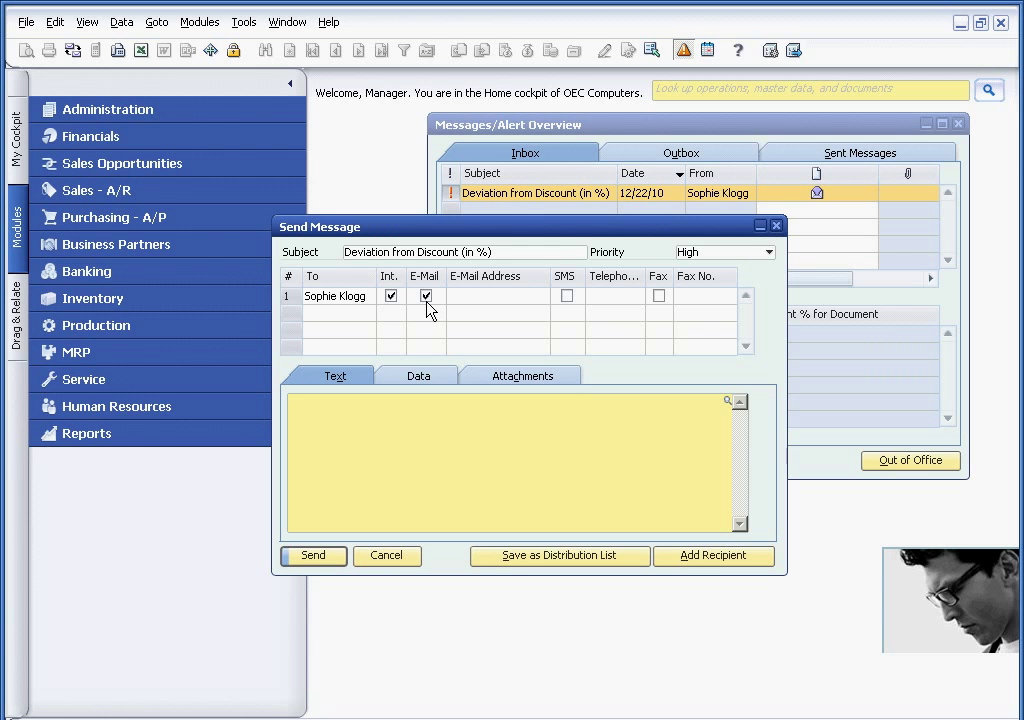
click(426, 300)
click(326, 412)
key(shift+F2)
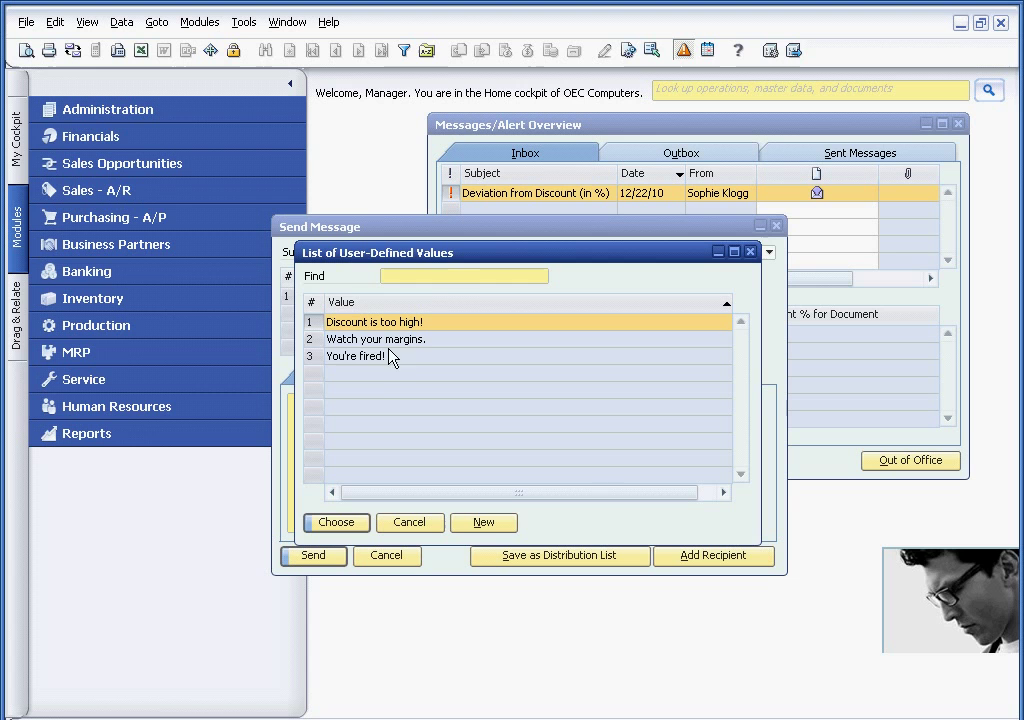
key(Return)
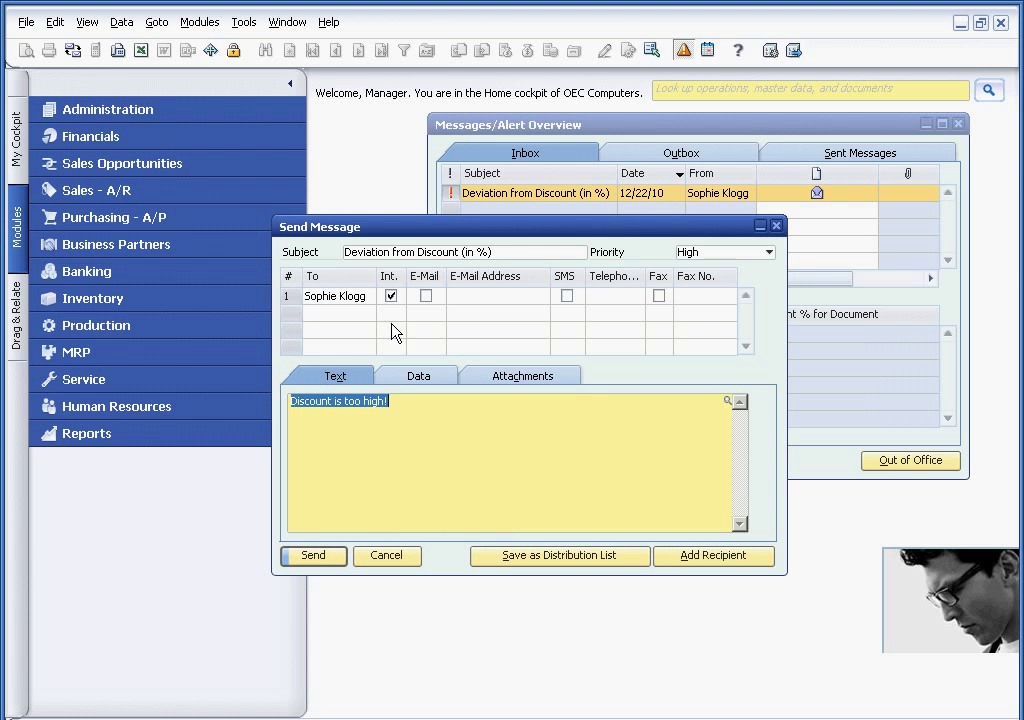
click(410, 401)
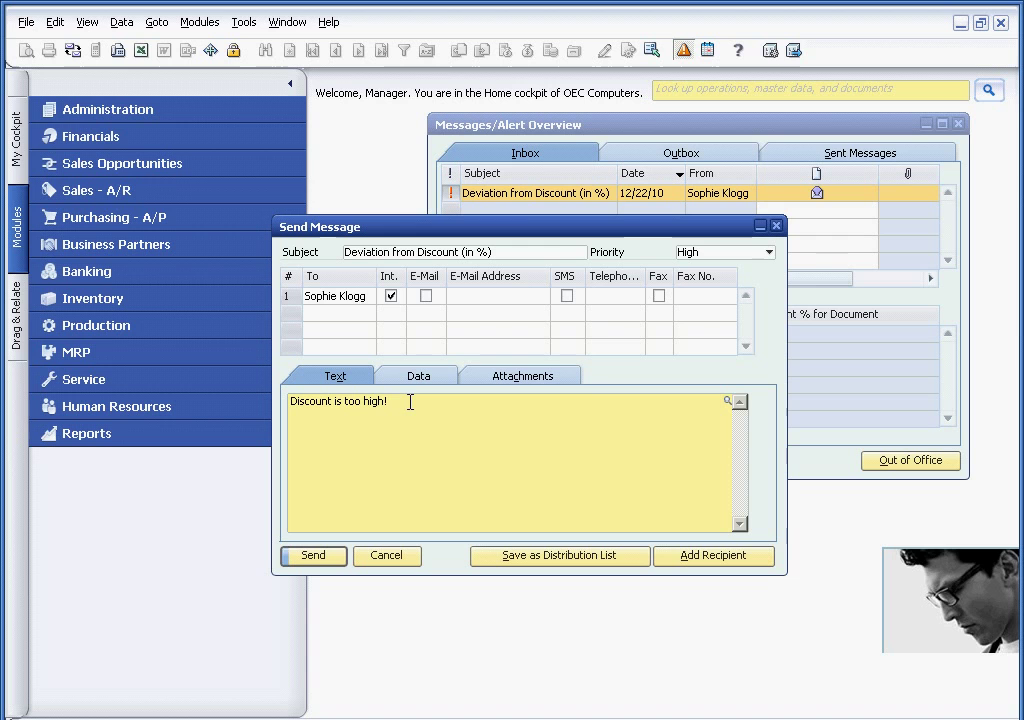
text(Call o)
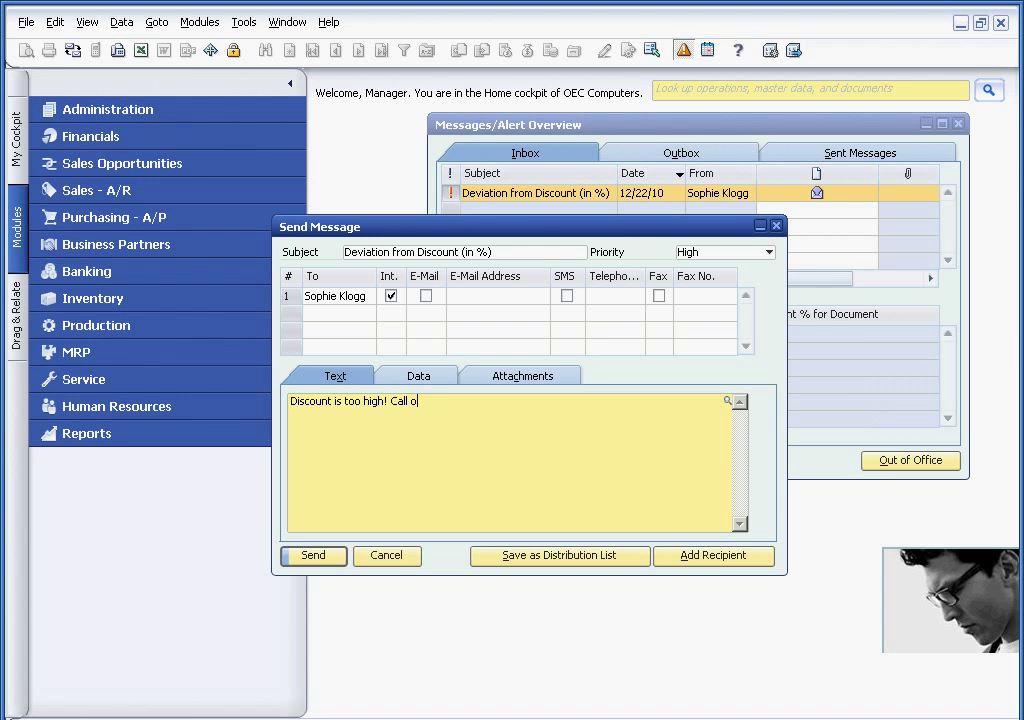
key(BackSpace)
text(to discuss)
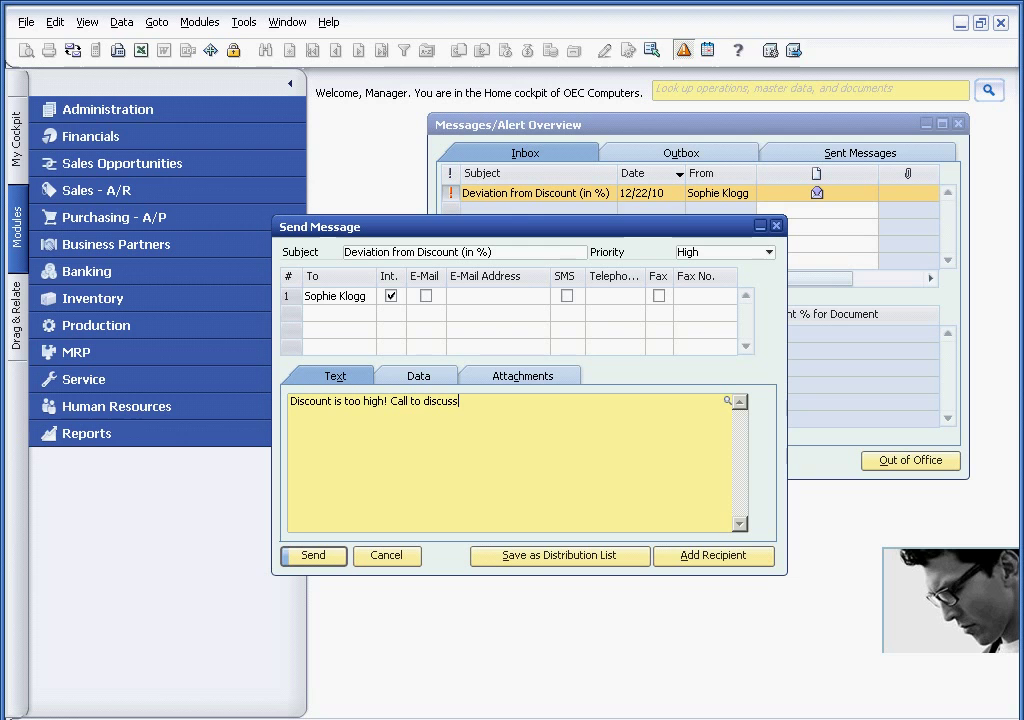
click(320, 557)
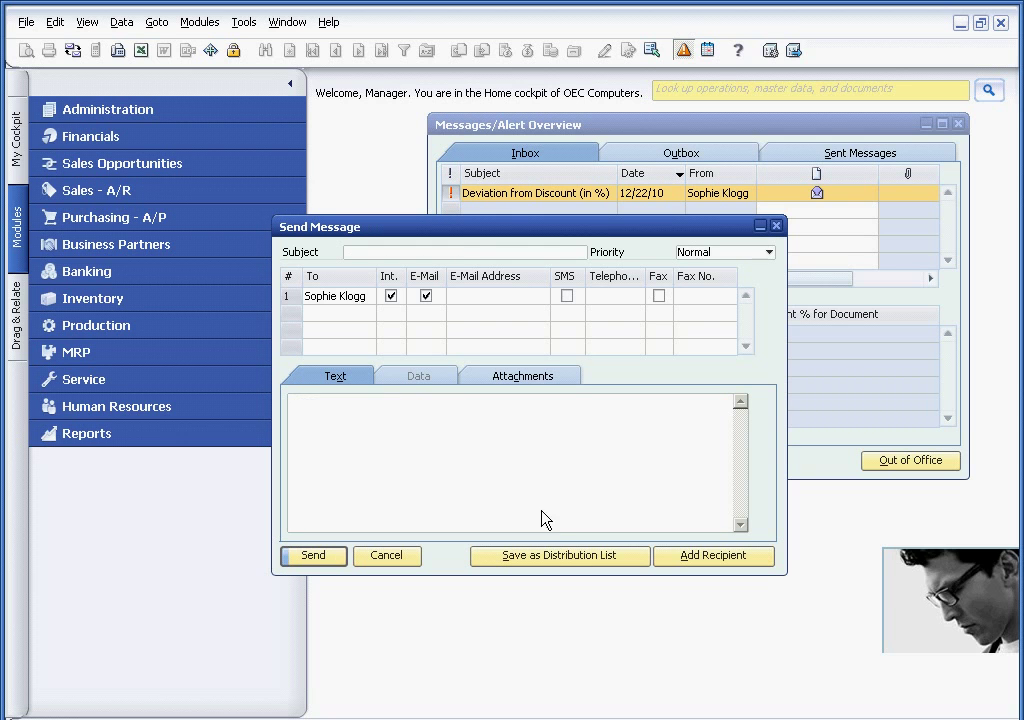
click(776, 226)
click(957, 124)
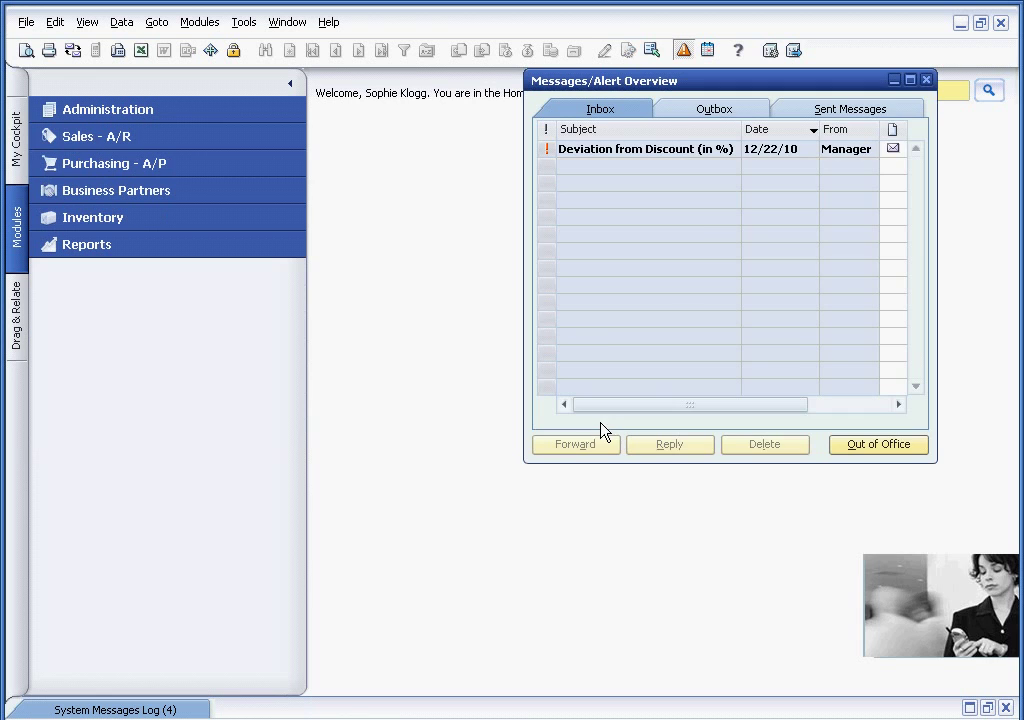
Change sales quotation 75's discount to 2% and update it, totalling $1,609.72.
click(655, 150)
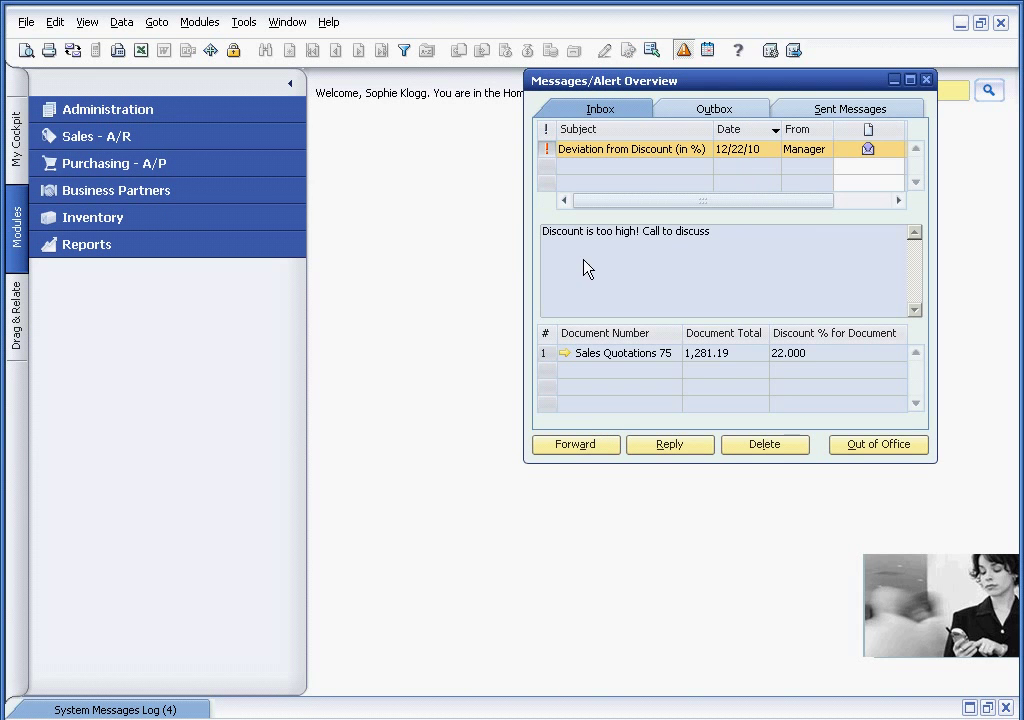
click(565, 353)
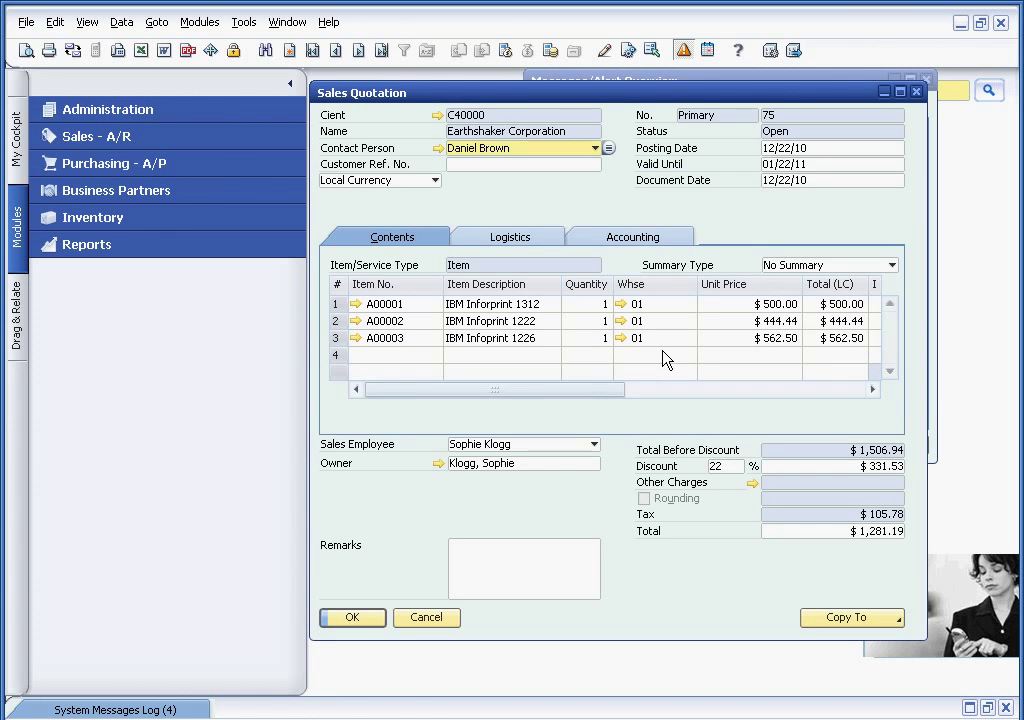
click(715, 466)
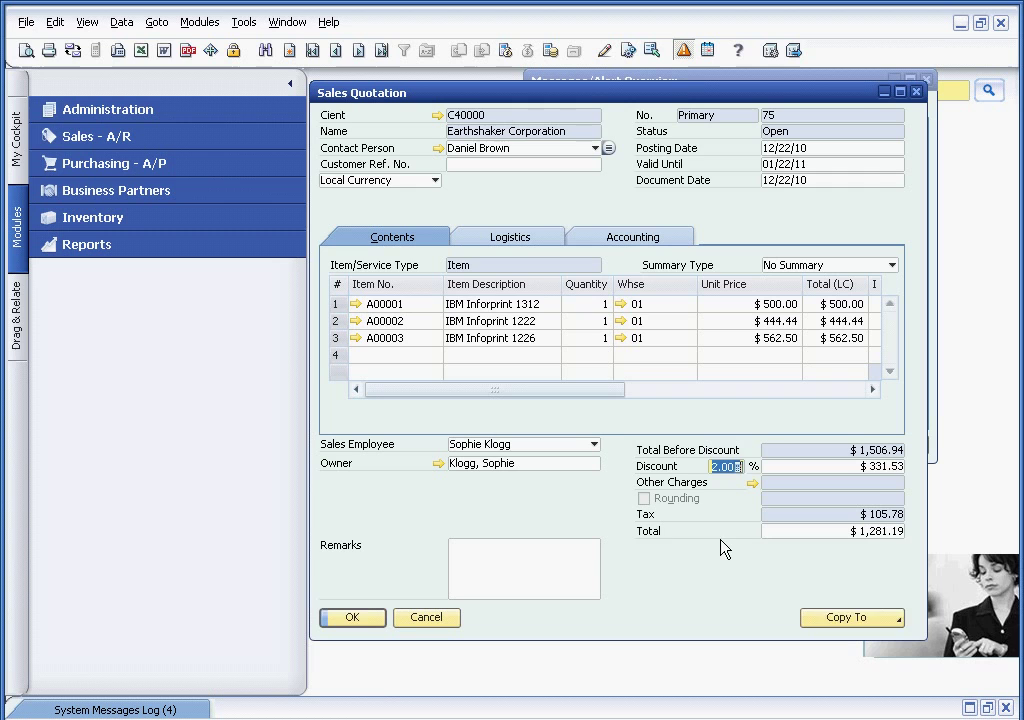
text(2)
key(Tab)
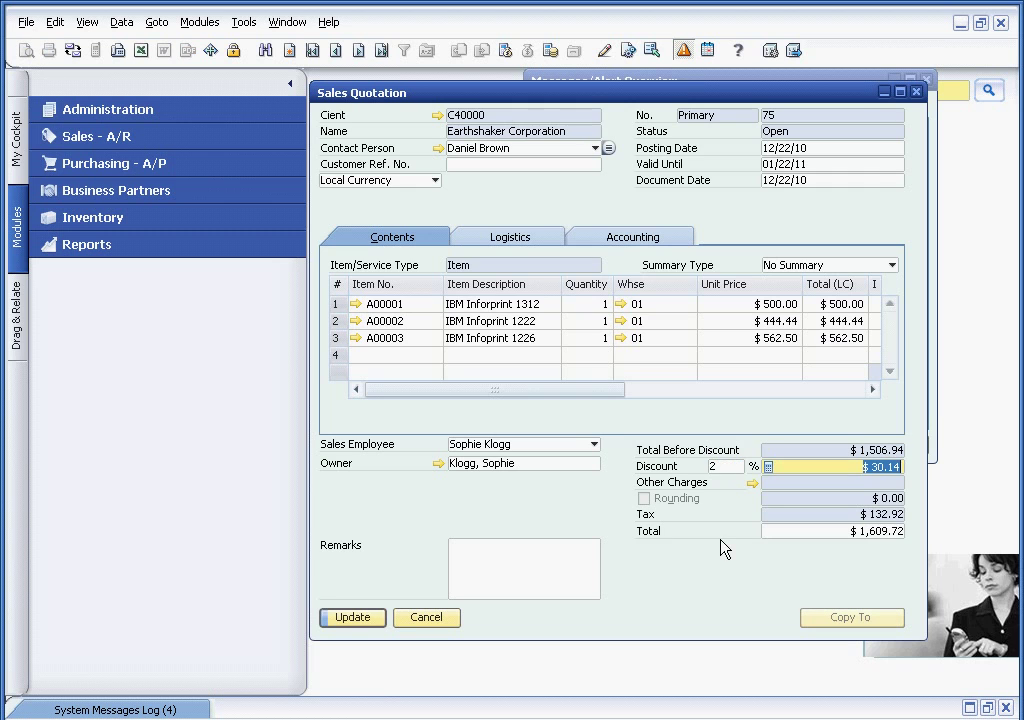
click(358, 617)
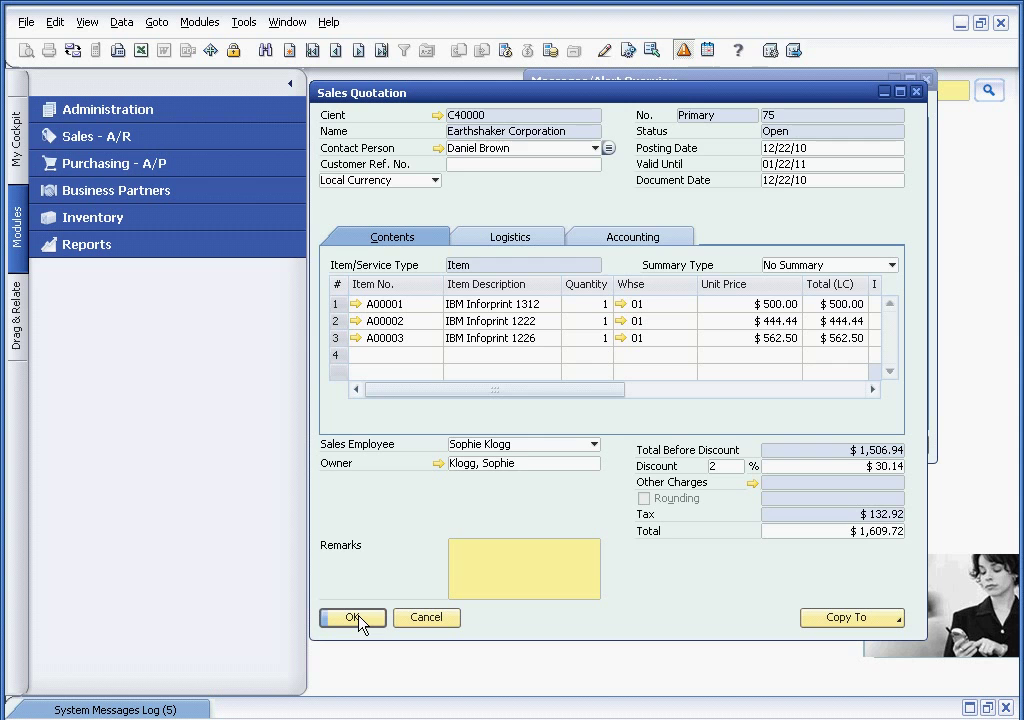
Check the quotation's gross profit, now positive at $226.80.
right_click(668, 204)
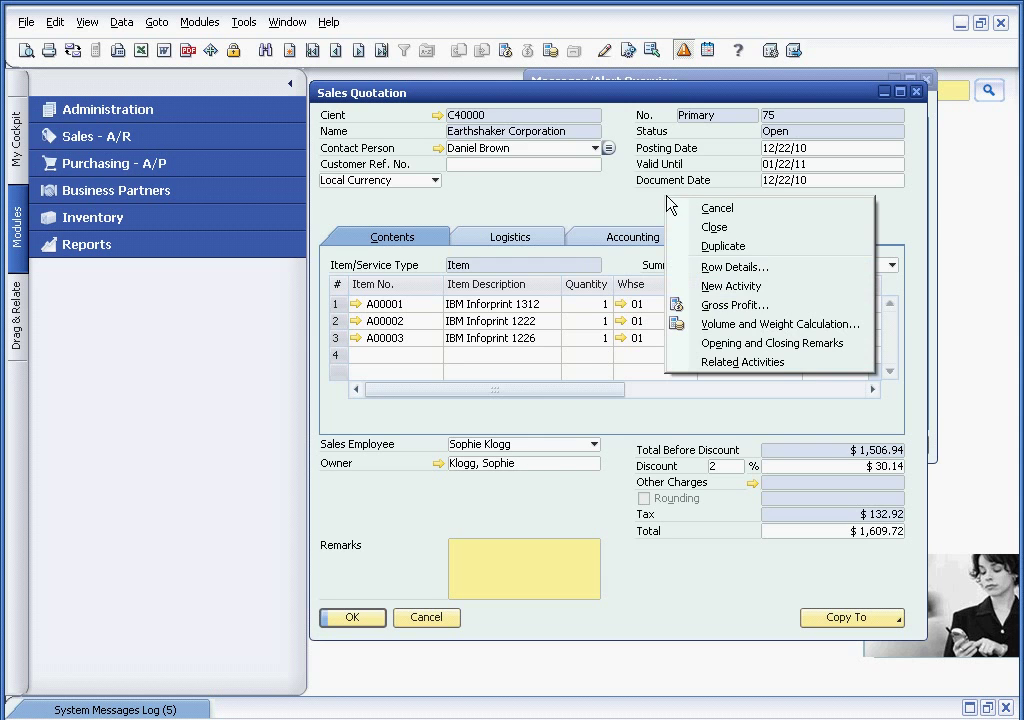
click(722, 303)
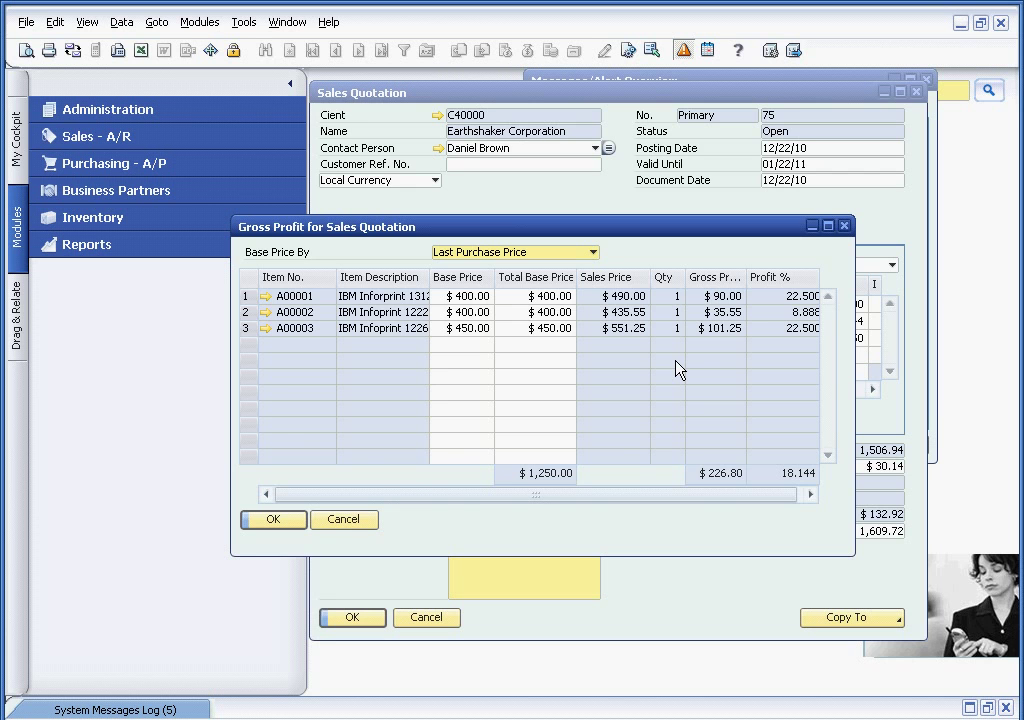
click(354, 520)
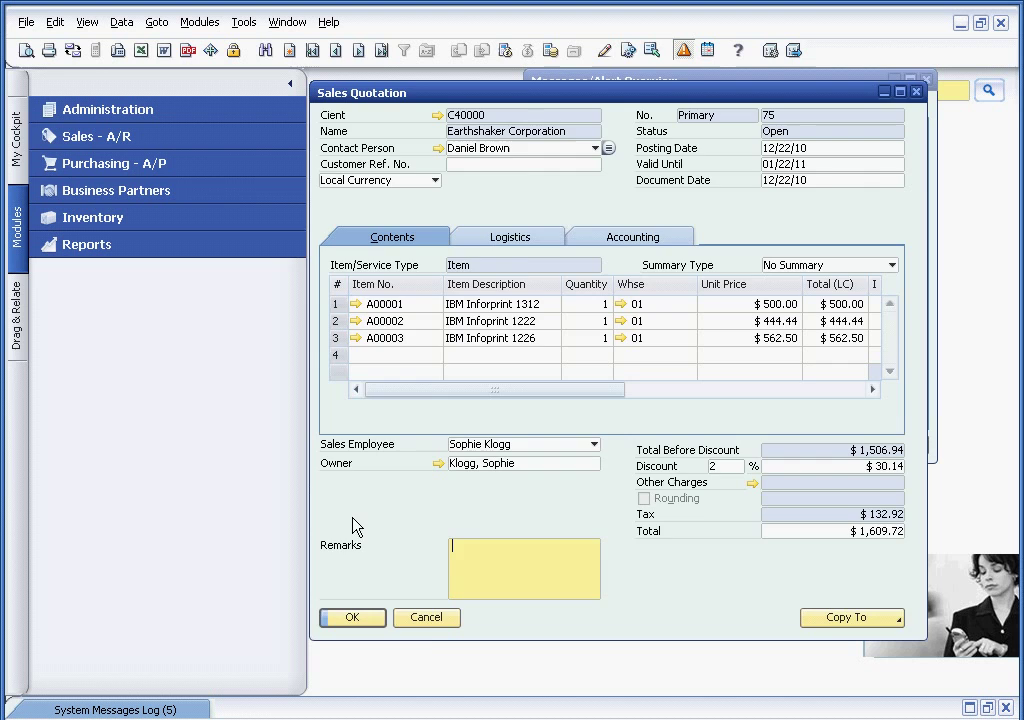
Close the Sales Quotation window and the Messages/Alert Overview.
click(428, 618)
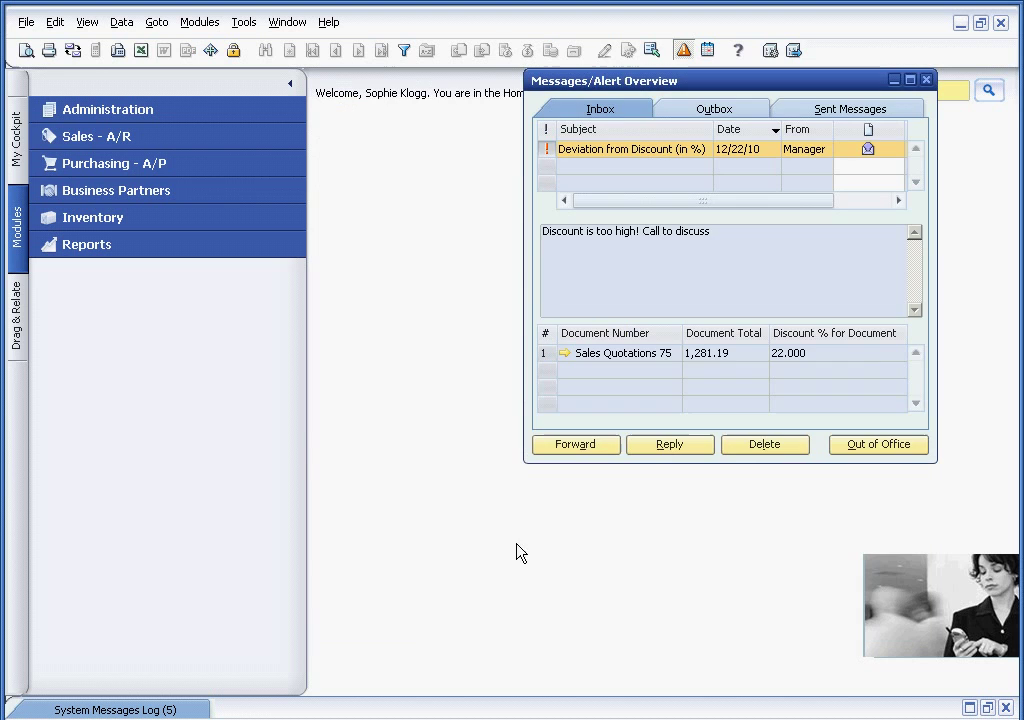
click(926, 80)
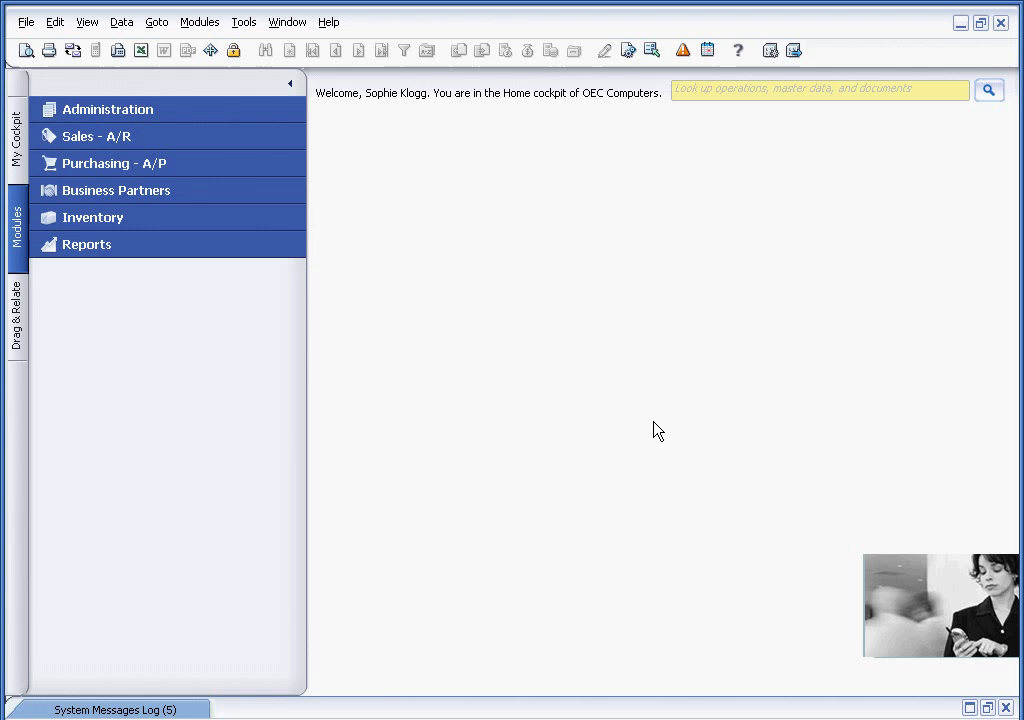